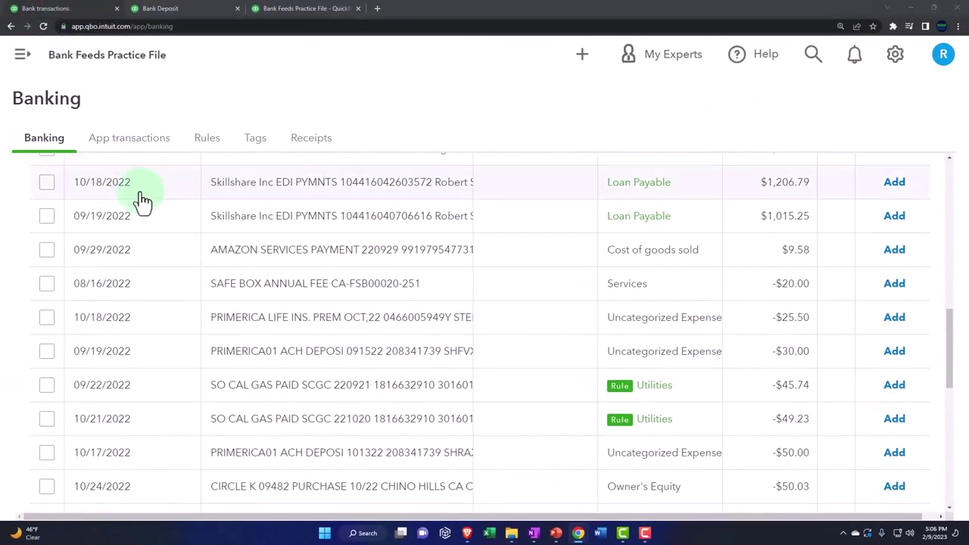
# Open the 10/18/2022 Skillshare deposit of $1,206.79 in the bank feed for categorizing
pyautogui.scroll(10, 134, 277)
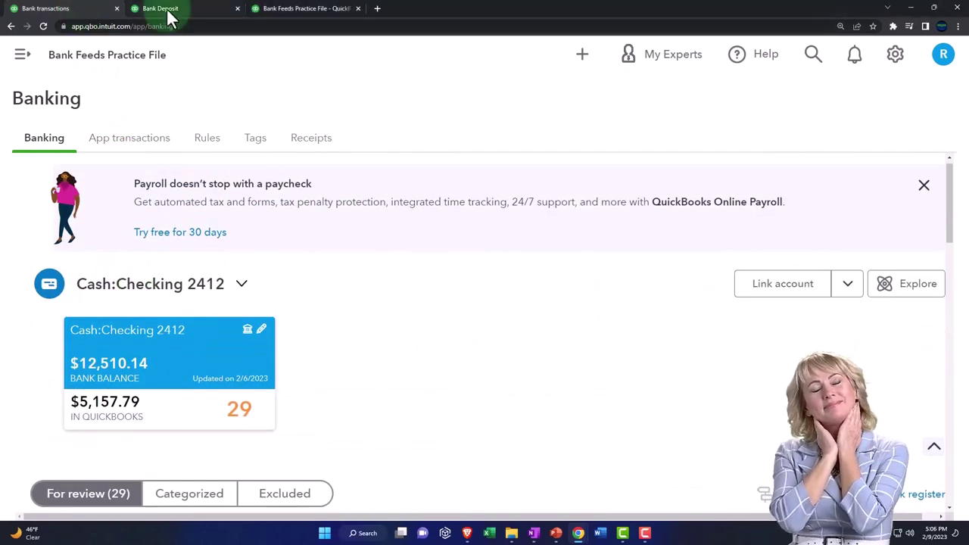
pyautogui.scroll(-4, 144, 318)
pyautogui.scroll(-3, 144, 318)
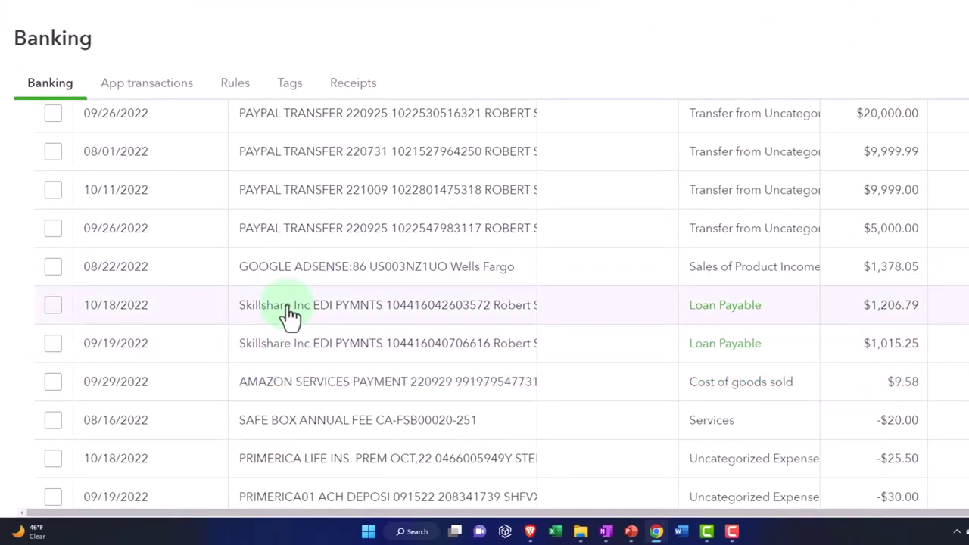
pyautogui.click(291, 314)
pyautogui.scroll(-2, 291, 314)
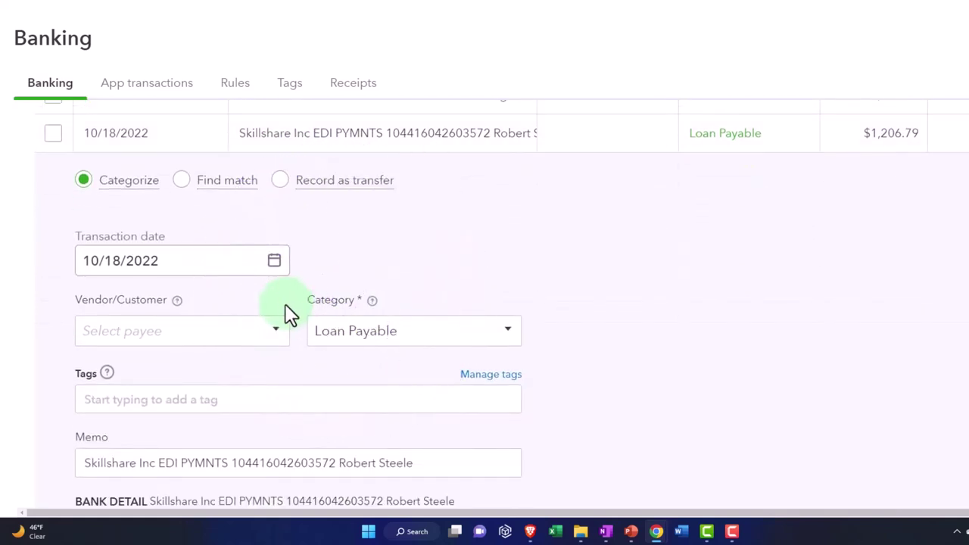
pyautogui.scroll(-1, 285, 310)
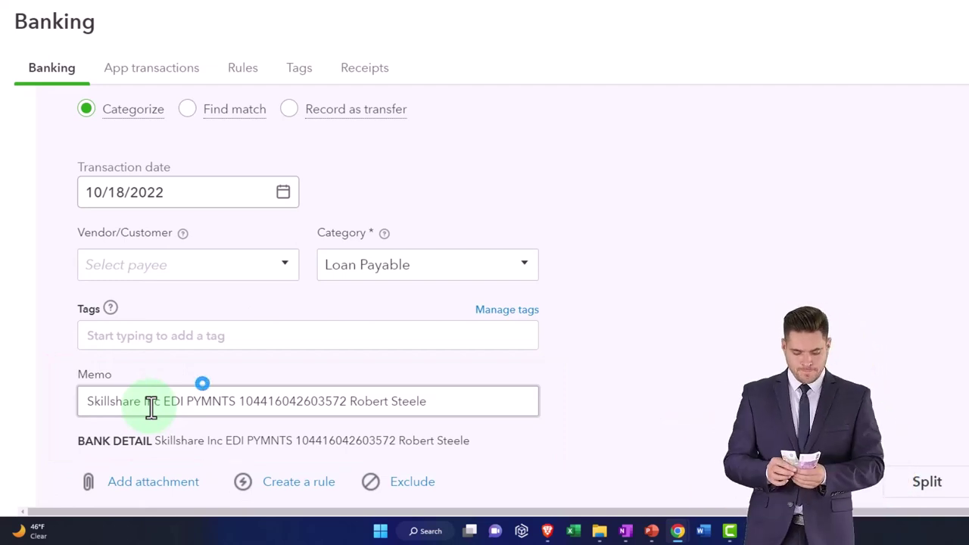
pyautogui.click(152, 408)
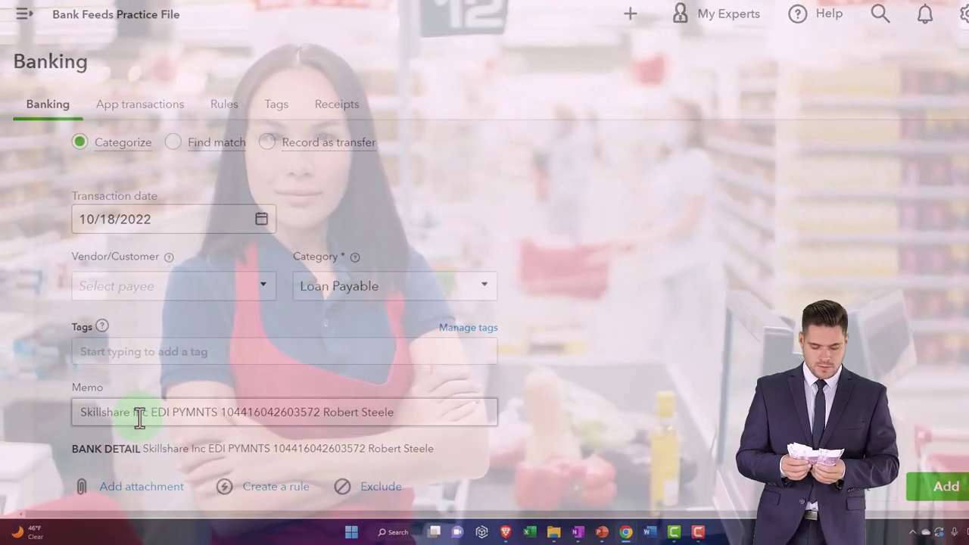
pyautogui.click(139, 416)
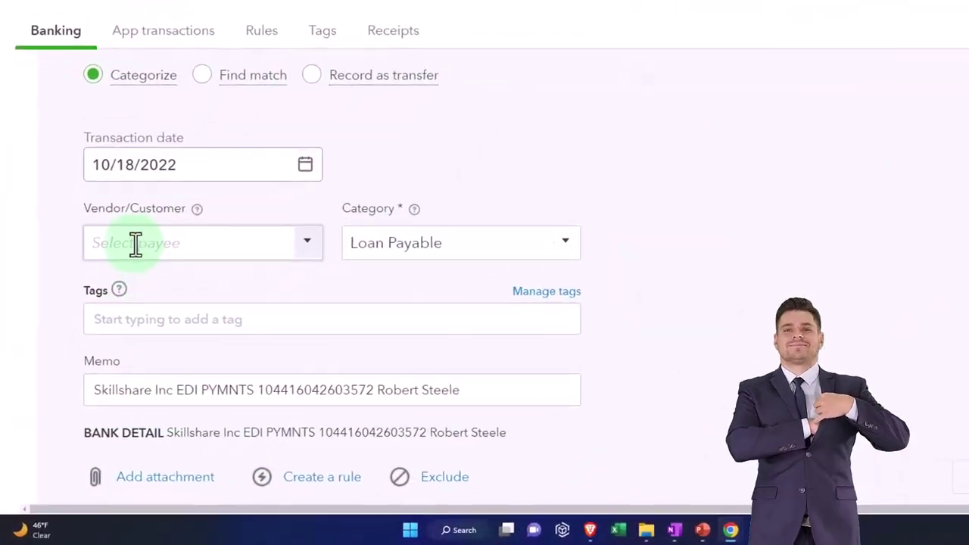
# Create a new customer named Owner Customer and assign it as the payee of the Skillshare deposit
pyautogui.click(117, 285)
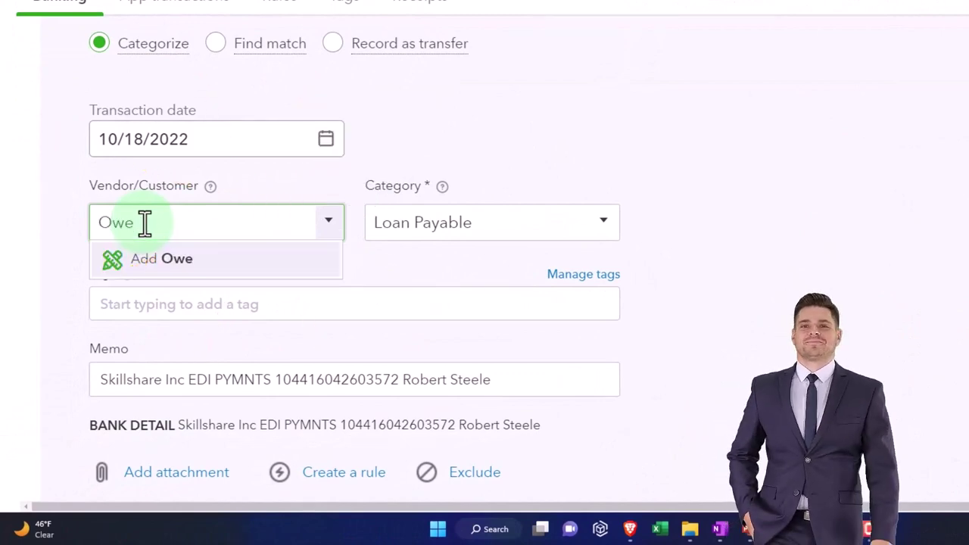
pyautogui.write('Owne')
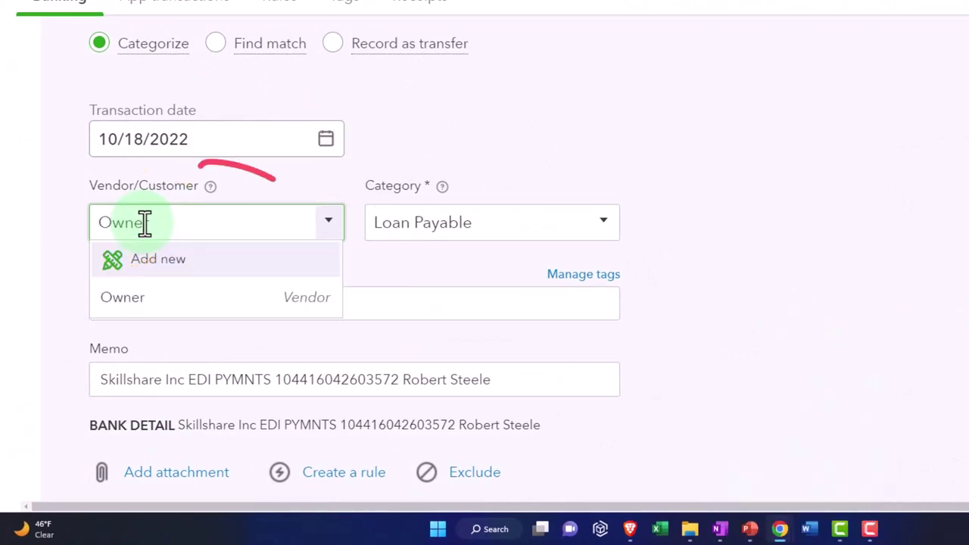
pyautogui.write('r Customer')
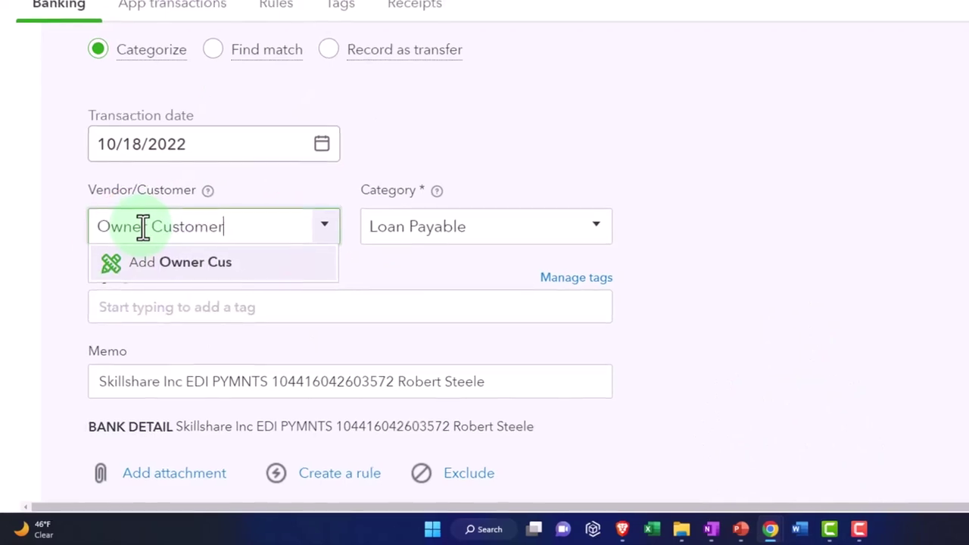
pyautogui.press('Return')
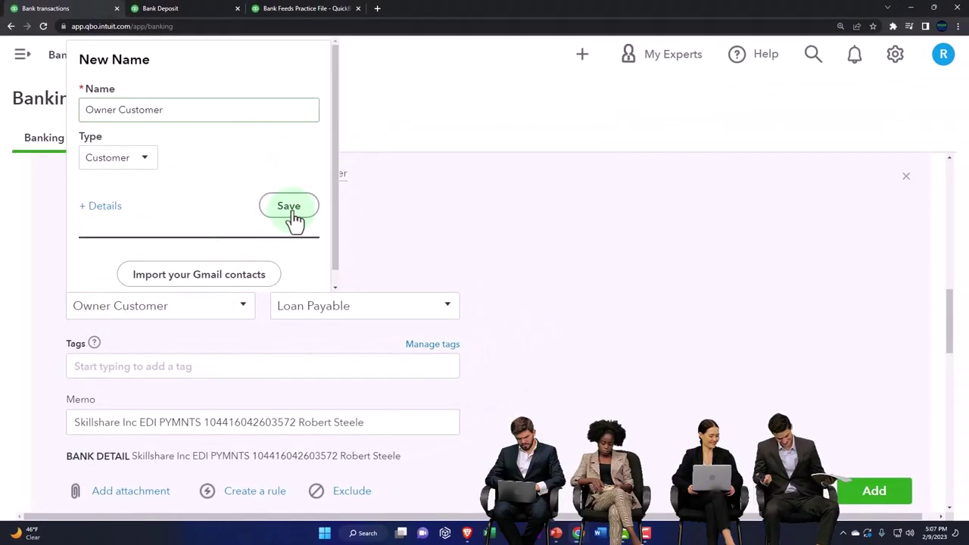
pyautogui.click(291, 209)
# Start a new category account with account type Equity and detail type Owner's Equity
pyautogui.click(448, 307)
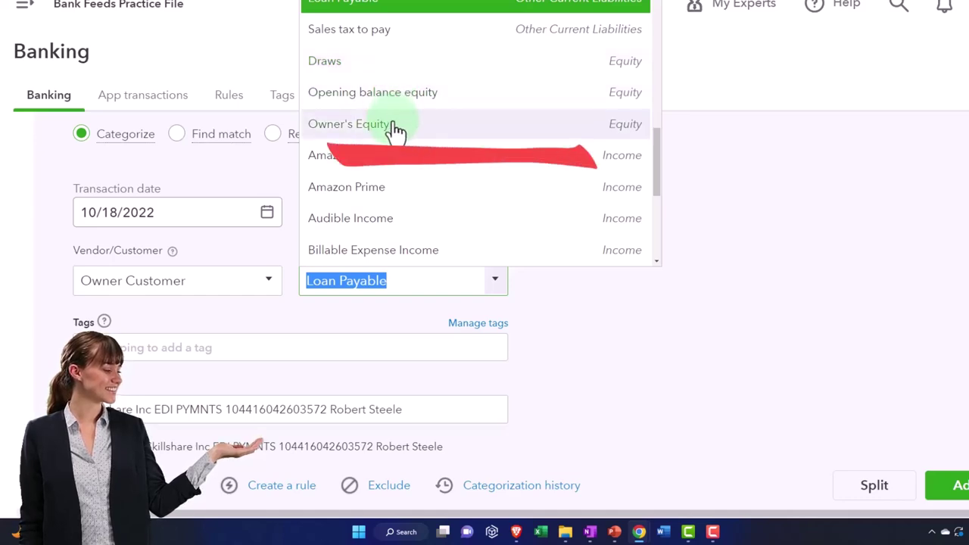
pyautogui.scroll(10, 394, 130)
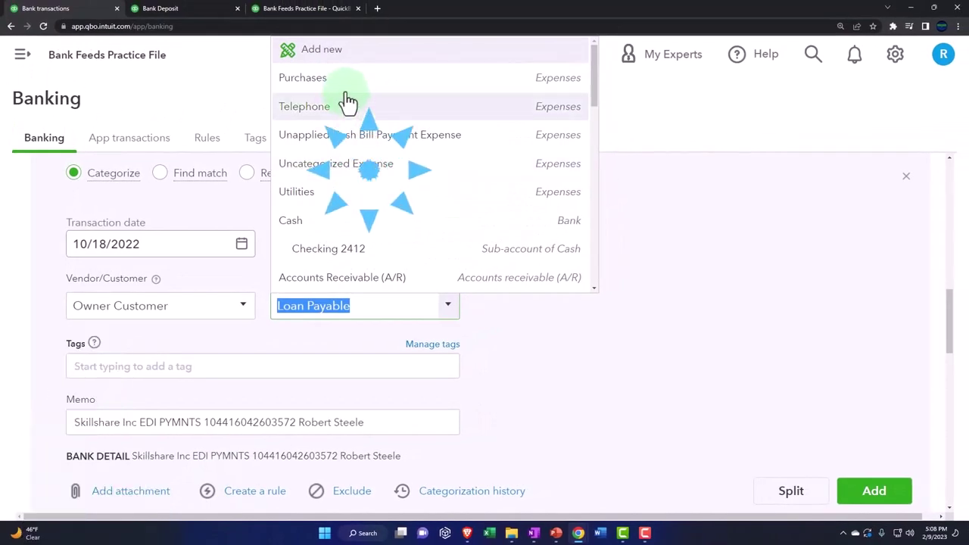
pyautogui.click(334, 55)
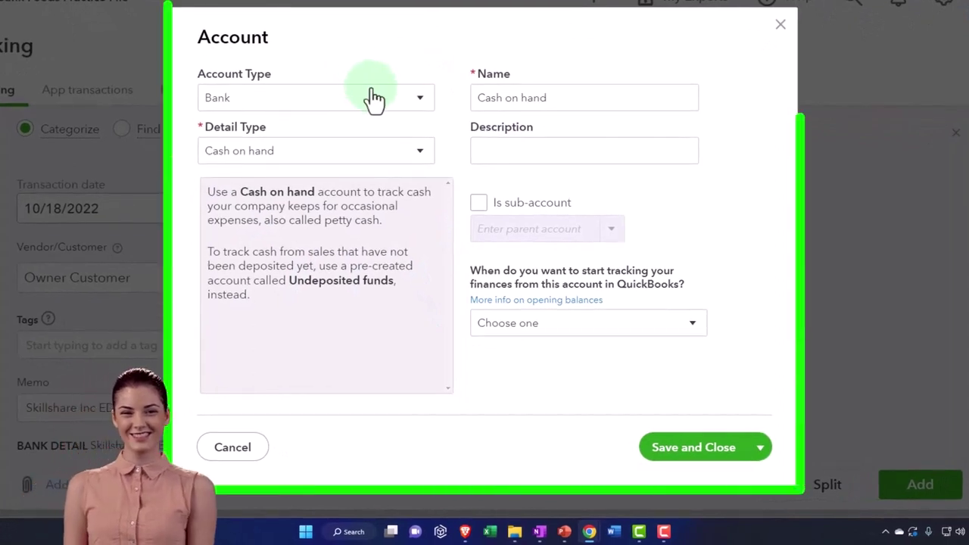
pyautogui.click(417, 105)
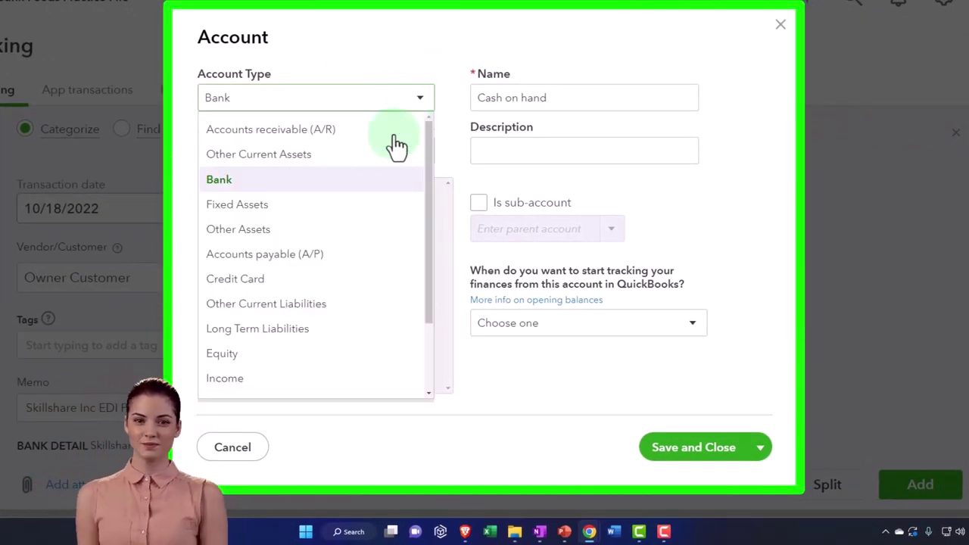
pyautogui.scroll(-2, 364, 227)
pyautogui.click(282, 306)
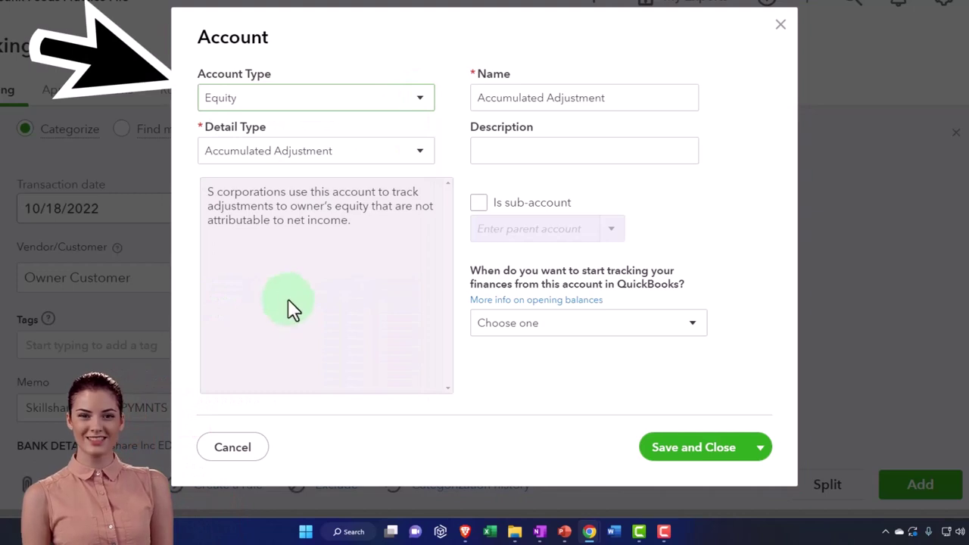
pyautogui.click(419, 152)
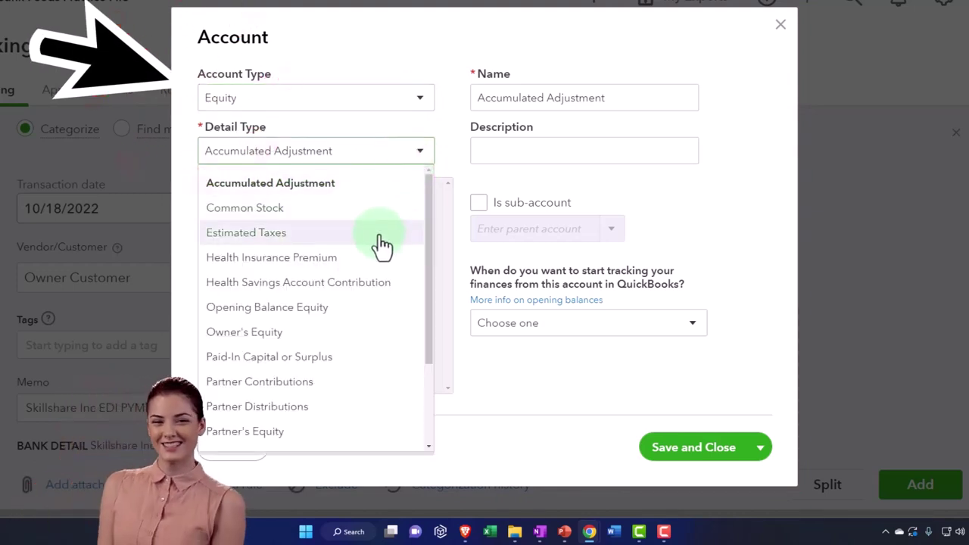
pyautogui.click(361, 334)
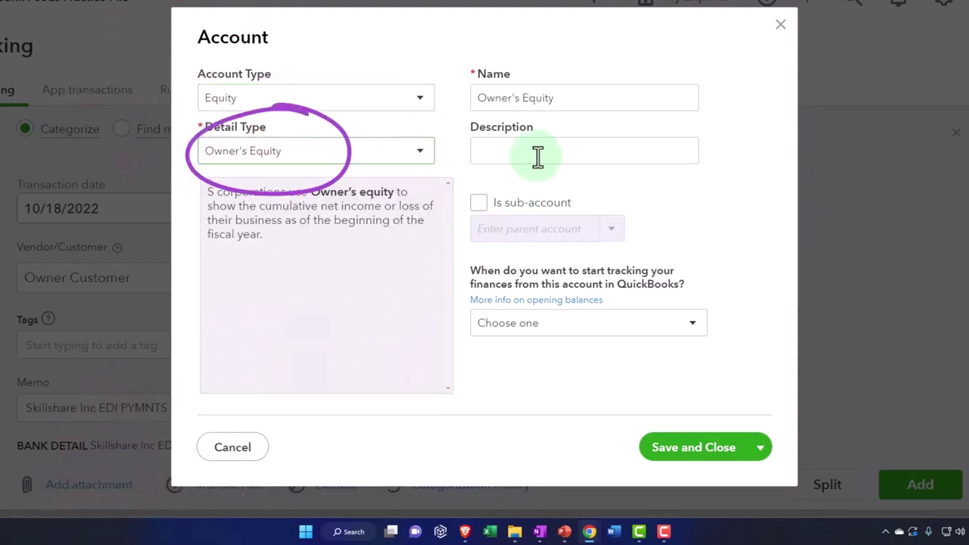
# Save the new account as Owner Investment and add the categorized Skillshare deposit to the books
pyautogui.moveTo(571, 100); pyautogui.dragTo(448, 99)
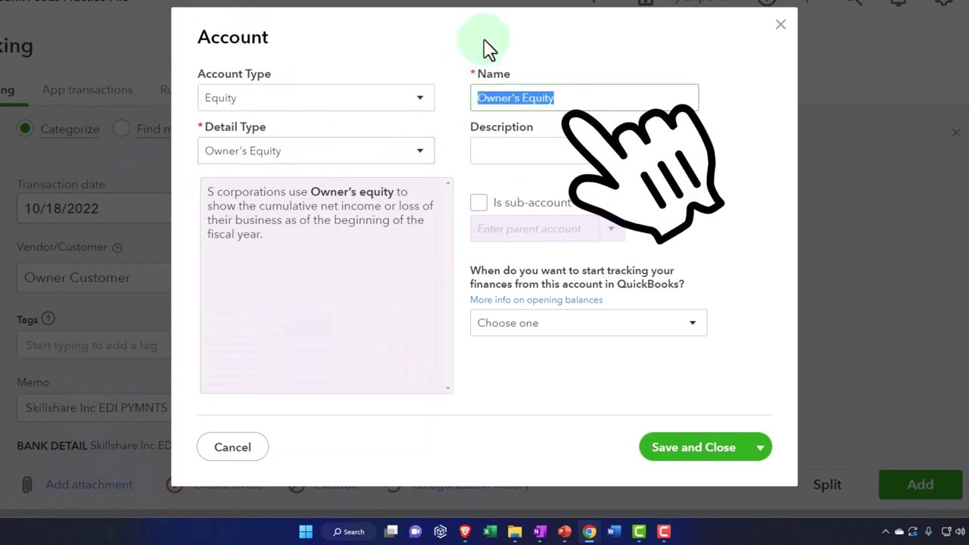
pyautogui.write('Own')
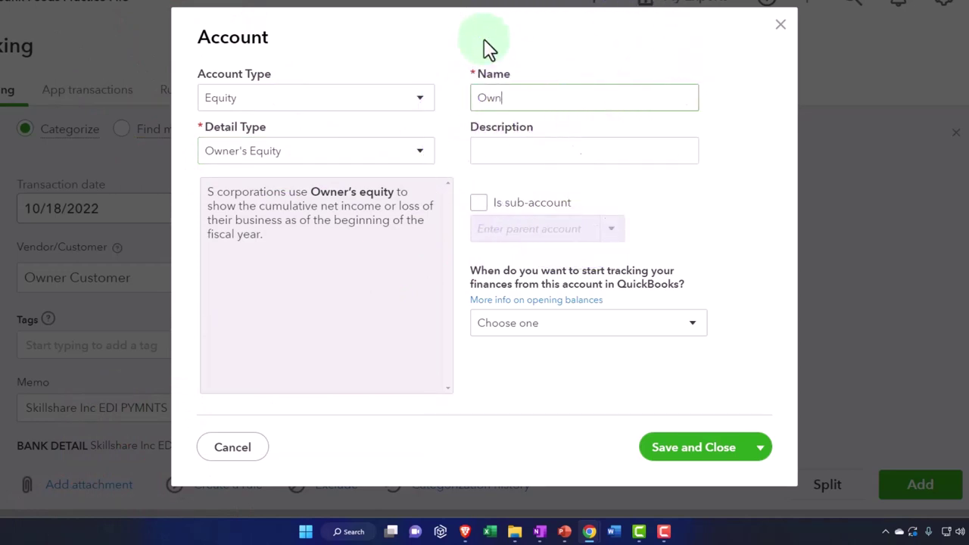
pyautogui.write('er Investment')
pyautogui.press('Tab')
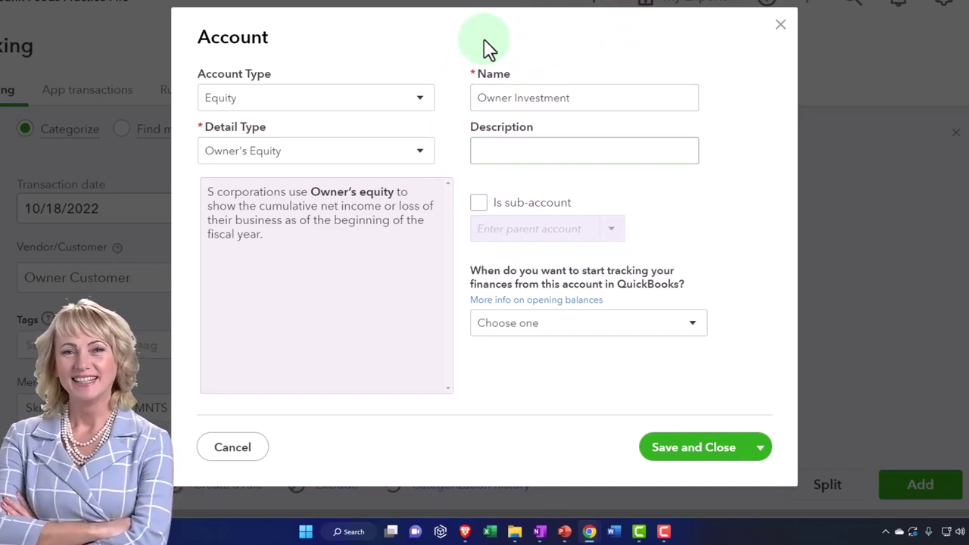
pyautogui.click(688, 447)
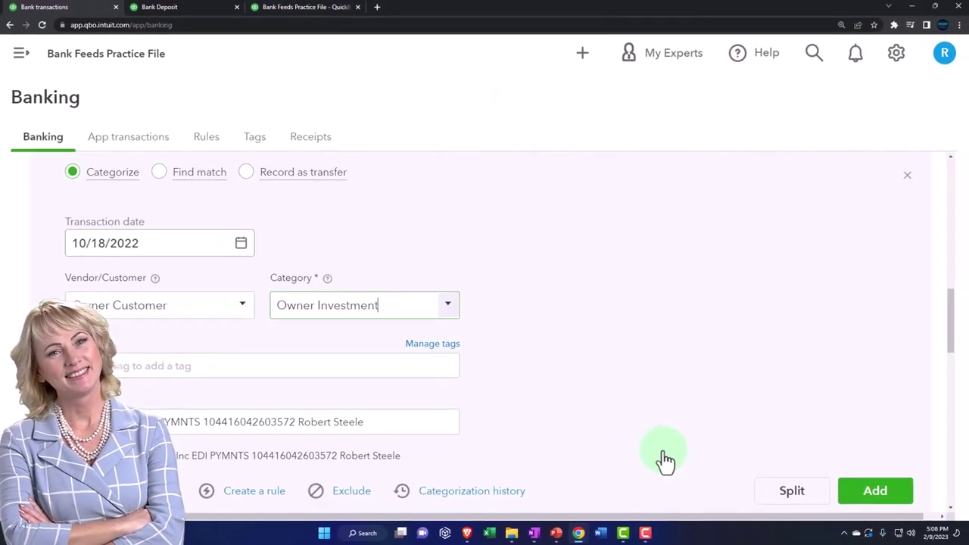
pyautogui.scroll(-1, 602, 394)
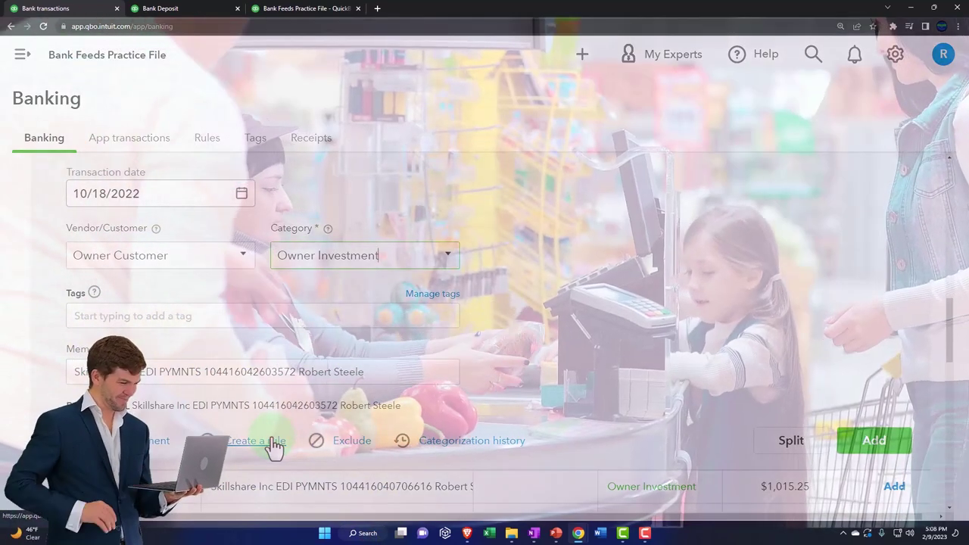
pyautogui.click(871, 442)
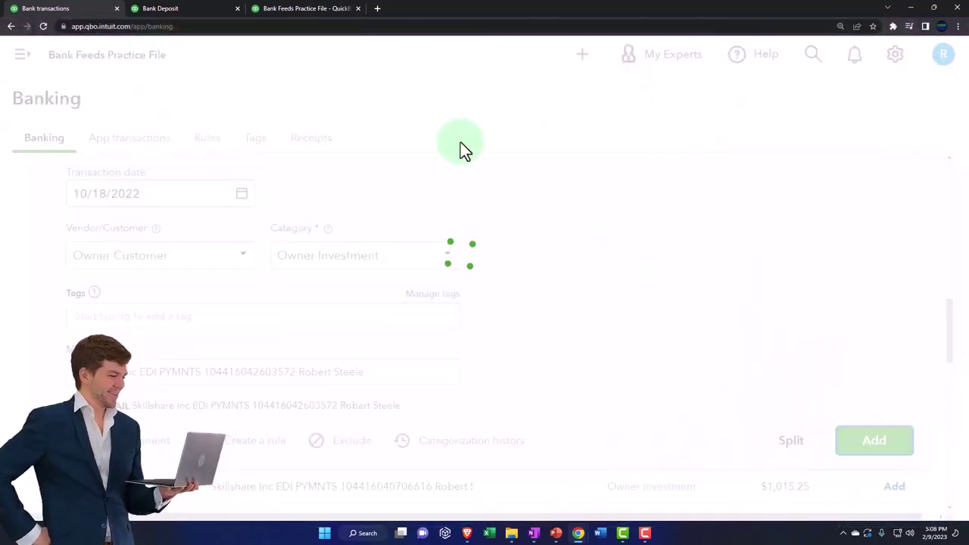
# Refresh the balance sheet report and open the transaction detail behind the Checking 2412 total
pyautogui.click(199, 7)
pyautogui.scroll(5, 468, 318)
pyautogui.scroll(5, 471, 318)
pyautogui.click(678, 212)
pyautogui.scroll(-2, 645, 333)
pyautogui.hotkey('ctrl', '+')
pyautogui.hotkey('ctrl', '+')
pyautogui.hotkey('ctrl', '+')
pyautogui.hotkey('ctrl', '+')
pyautogui.hotkey('ctrl', '+')
pyautogui.scroll(-1, 645, 340)
pyautogui.click(789, 348)
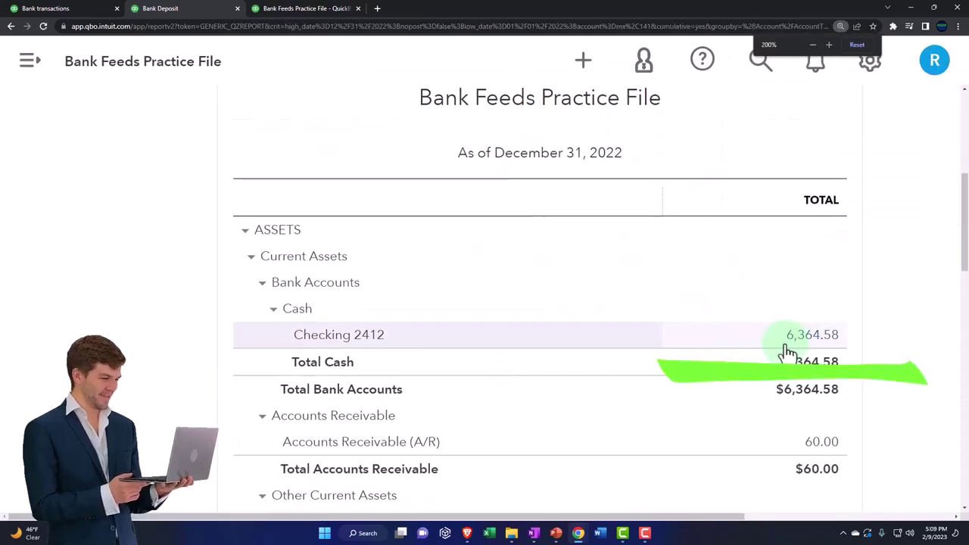
# Customize the transaction report with a transaction type filter set to Deposit
pyautogui.hotkey('ctrl', '-')
pyautogui.hotkey('ctrl', '-')
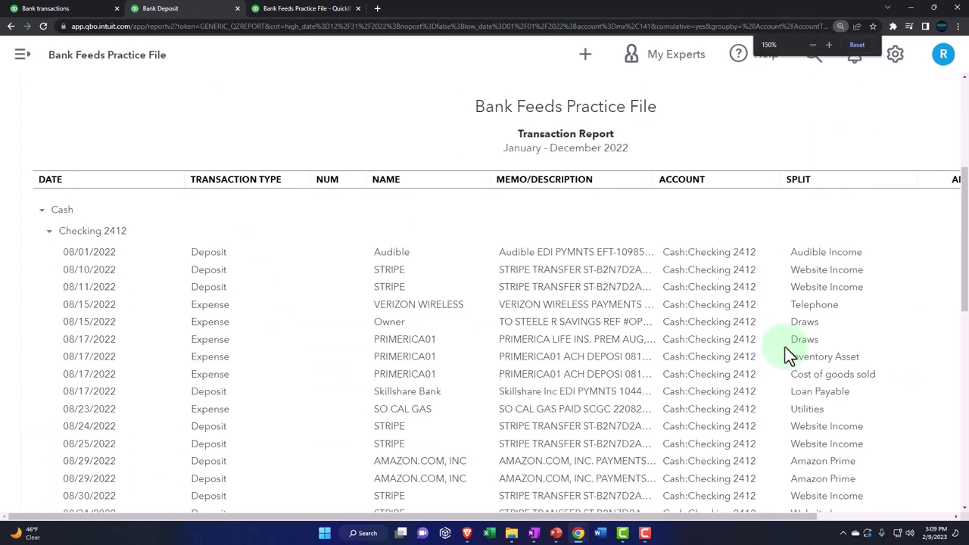
pyautogui.scroll(5, 799, 318)
pyautogui.click(769, 166)
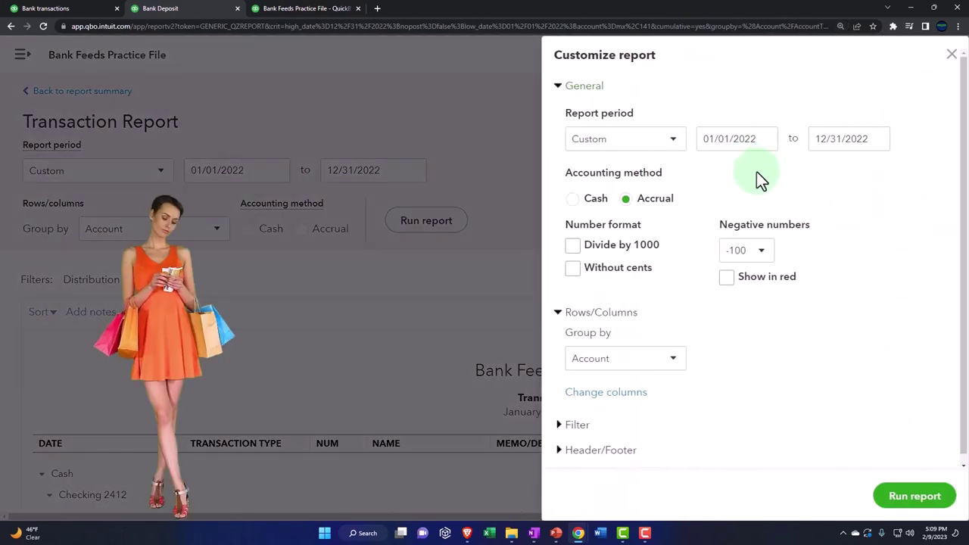
pyautogui.click(563, 424)
pyautogui.scroll(-3, 636, 337)
pyautogui.click(829, 240)
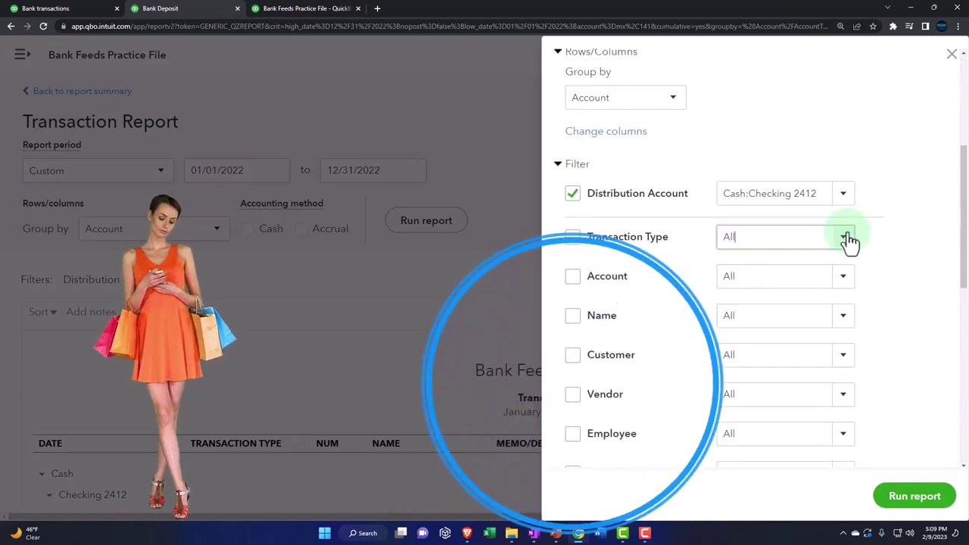
pyautogui.click(846, 238)
pyautogui.scroll(-5, 837, 333)
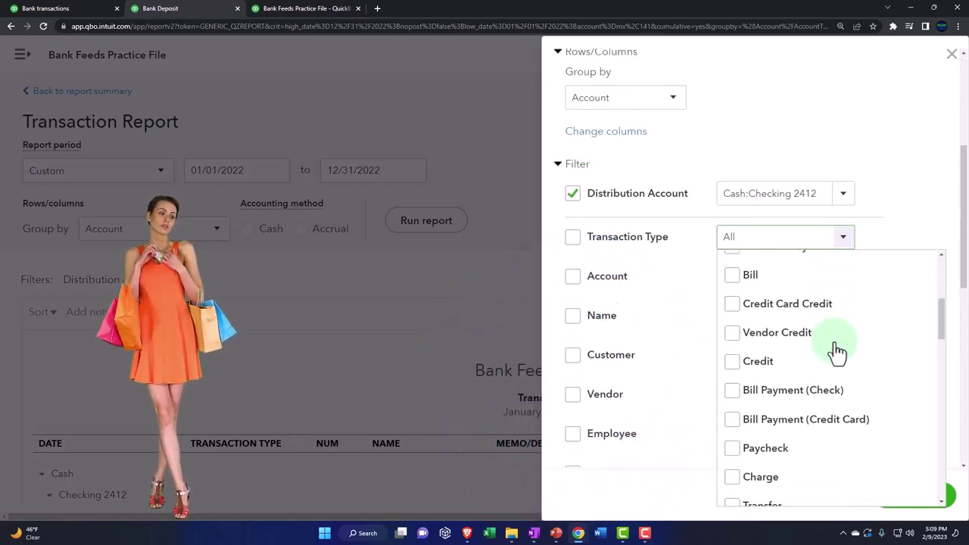
pyautogui.scroll(-3, 838, 350)
pyautogui.click(735, 435)
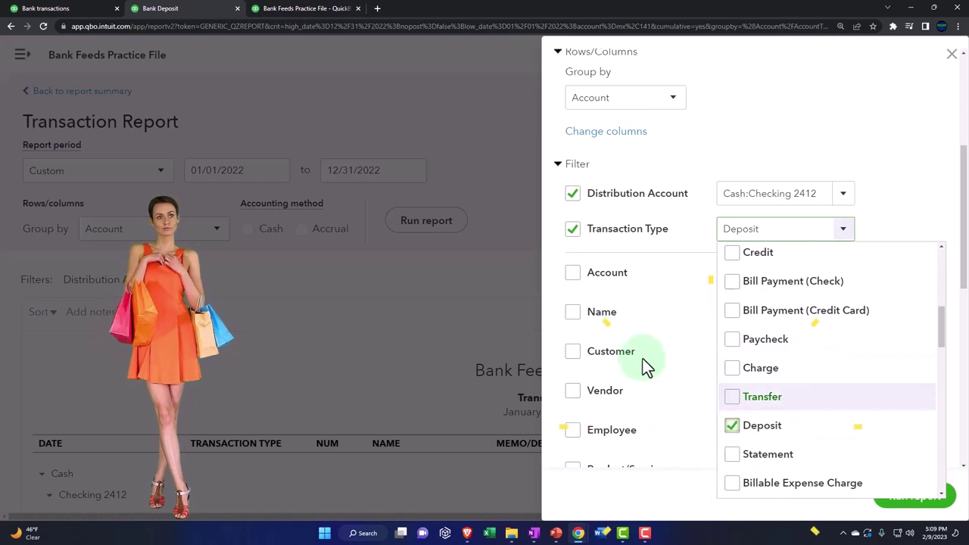
# Filter the report by the customer Owner Customer as well and run it
pyautogui.click(573, 352)
pyautogui.scroll(-1, 595, 351)
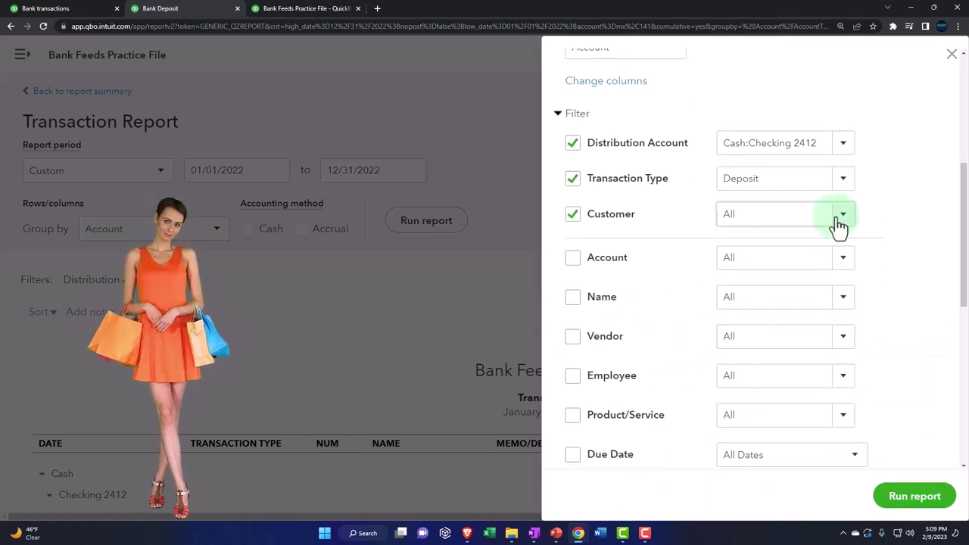
pyautogui.click(843, 220)
pyautogui.scroll(-5, 813, 310)
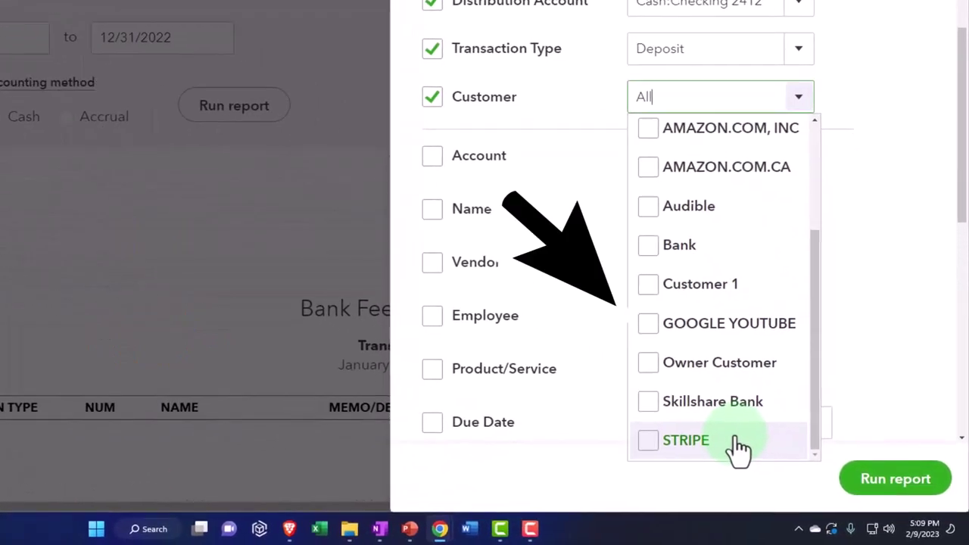
pyautogui.click(650, 363)
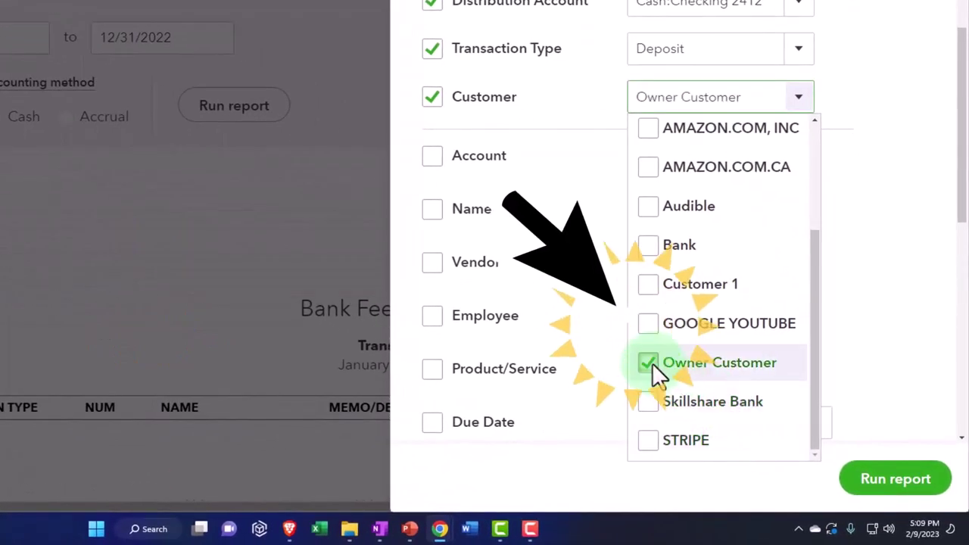
pyautogui.click(892, 394)
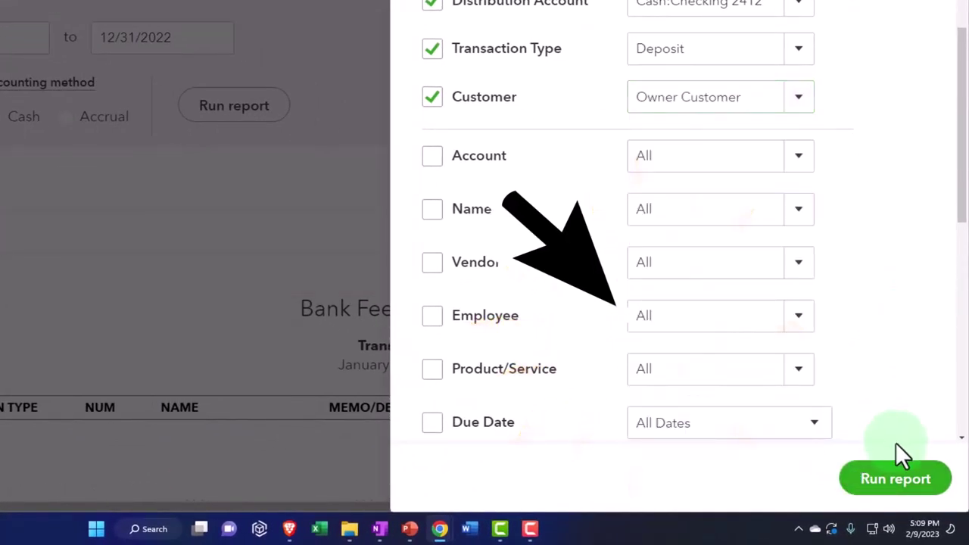
pyautogui.click(887, 476)
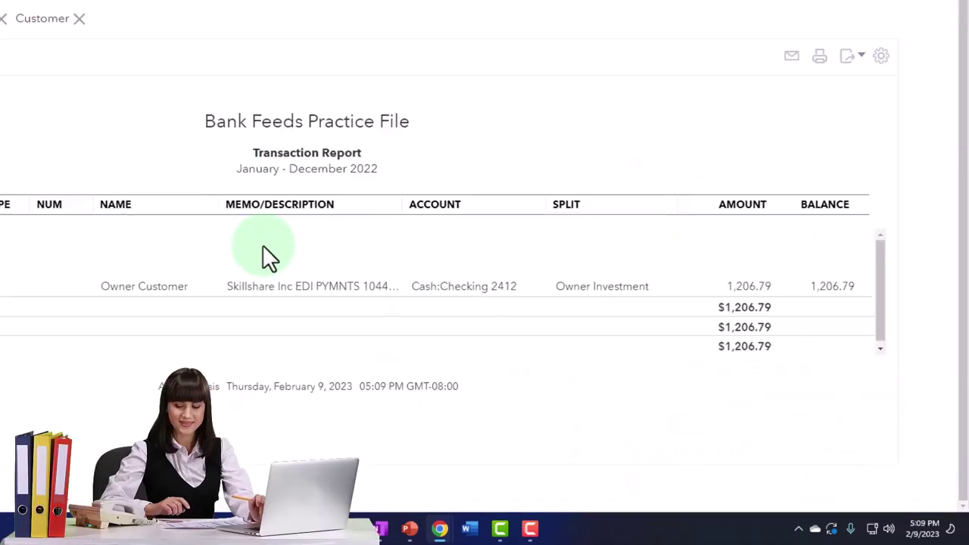
pyautogui.click(620, 293)
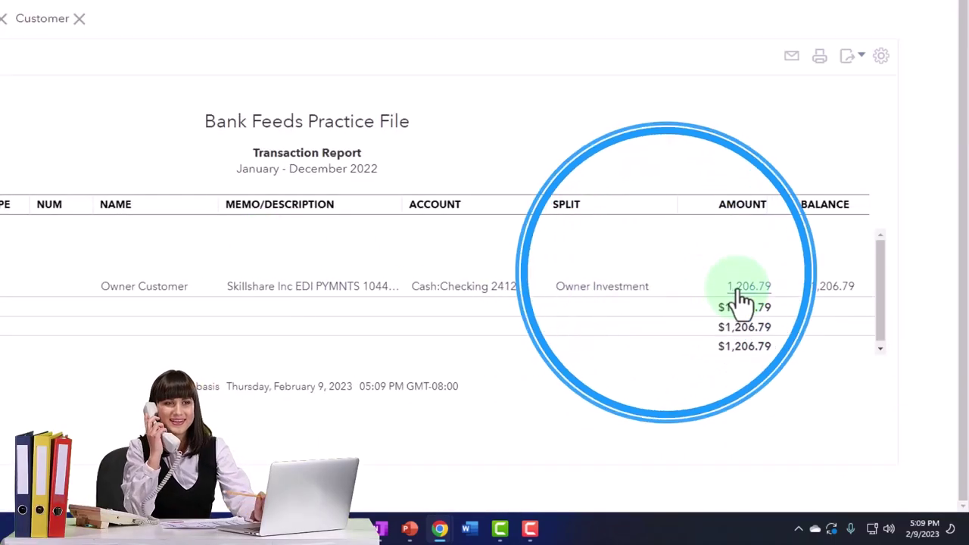
# Open the Owner Customer deposit from the transaction report to examine its lines, and go back to the balance sheet
pyautogui.click(715, 290)
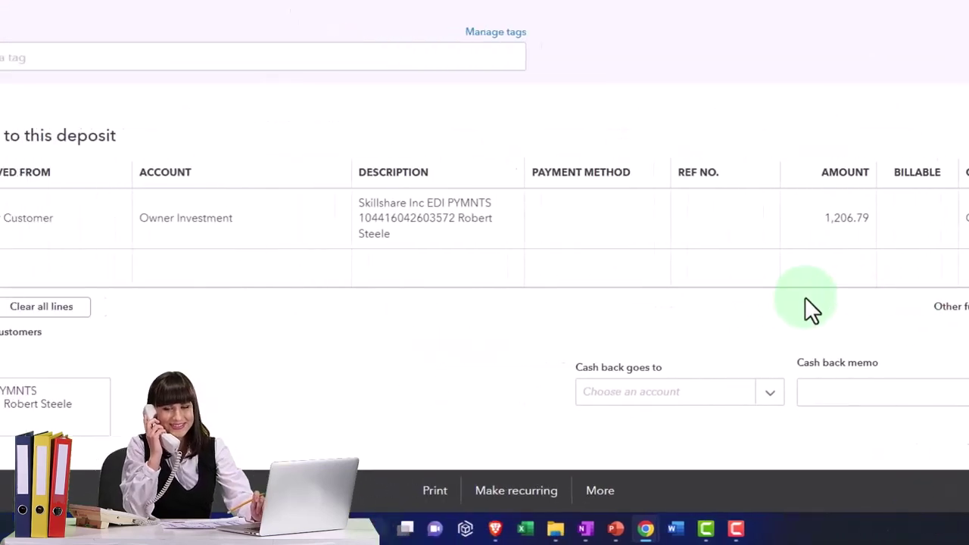
pyautogui.click(329, 233)
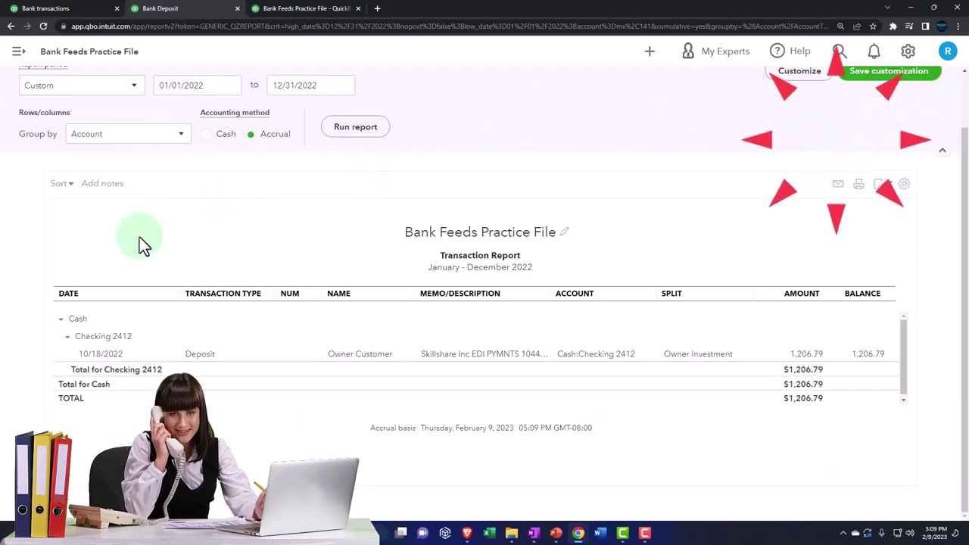
pyautogui.scroll(2, 114, 189)
pyautogui.click(74, 88)
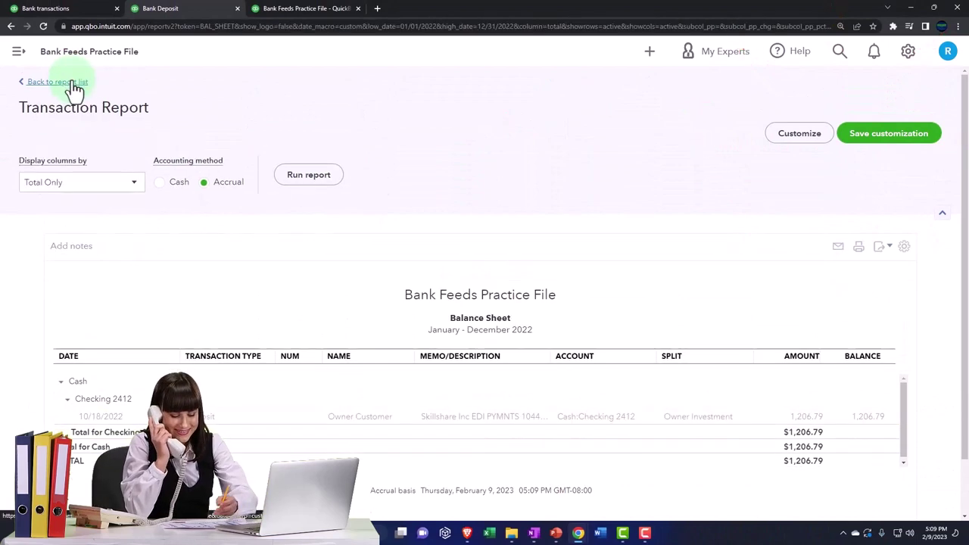
# View the transaction detail behind the Owner Investment amount in the balance sheet's equity section and return to the report summary
pyautogui.hotkey('ctrl', '+')
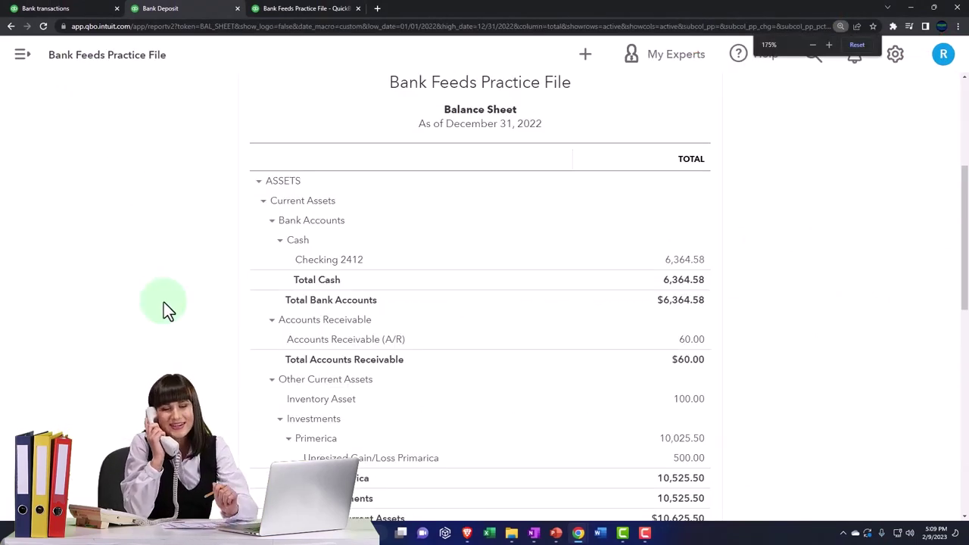
pyautogui.hotkey('ctrl', '+')
pyautogui.scroll(-6, 164, 307)
pyautogui.scroll(-3, 166, 316)
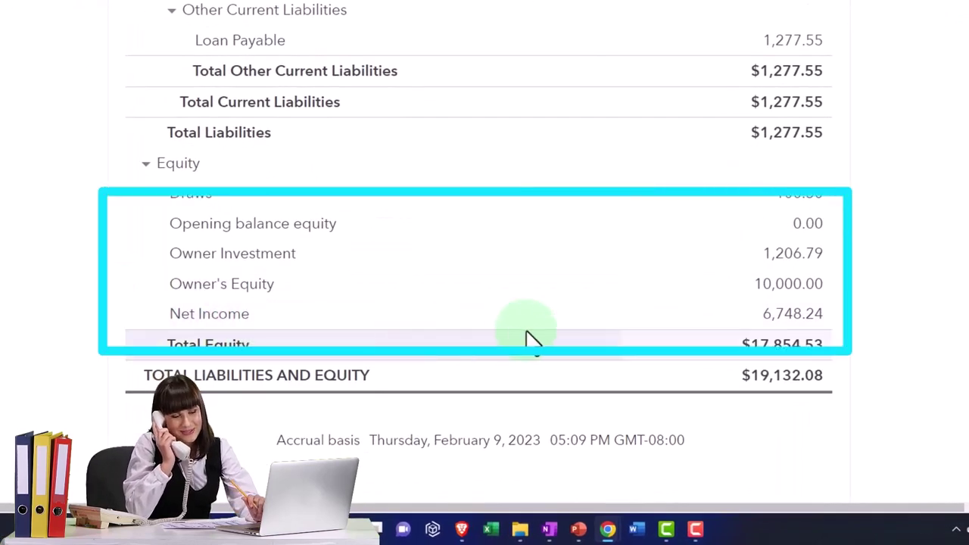
pyautogui.click(795, 257)
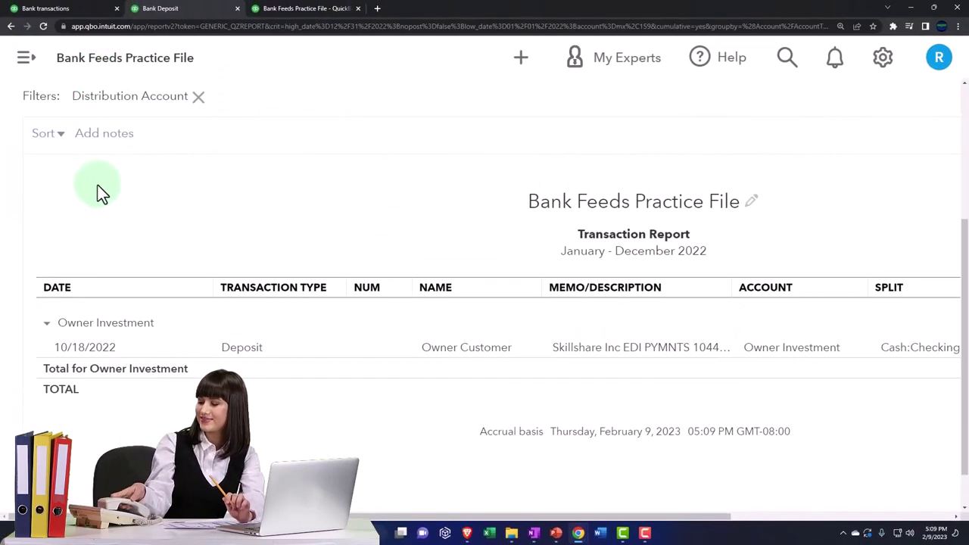
pyautogui.scroll(3, 97, 185)
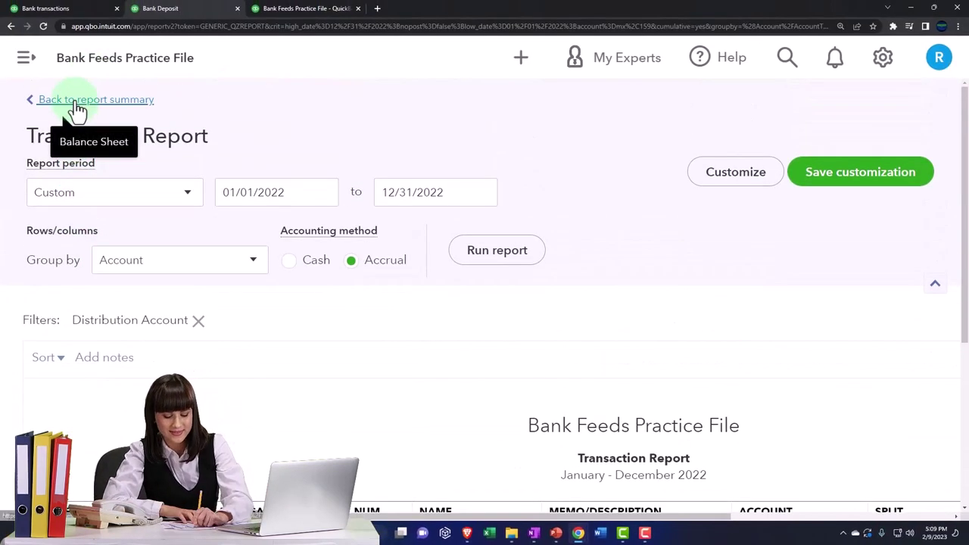
pyautogui.click(78, 106)
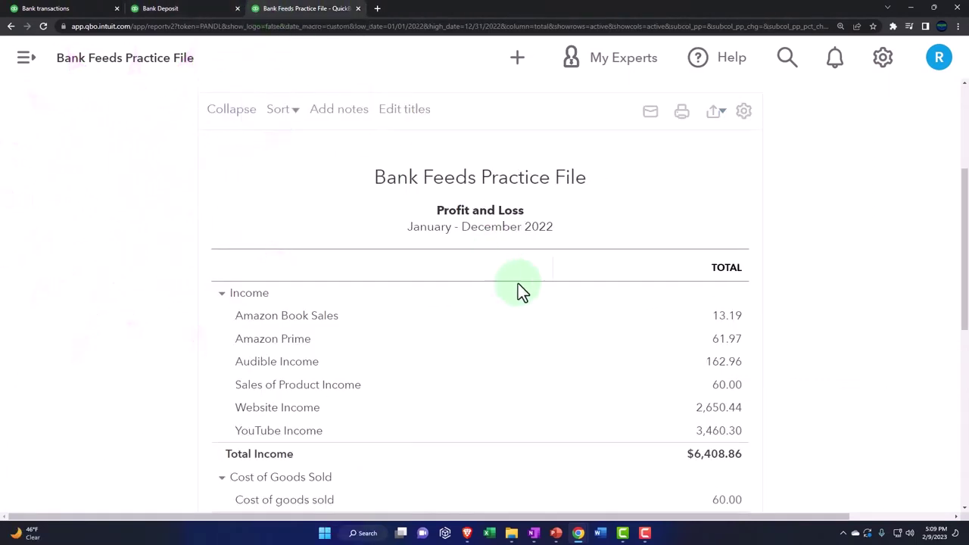
# Examine the Profit and Loss report for January to December 2022, from the income accounts down to net income
pyautogui.scroll(3, 520, 292)
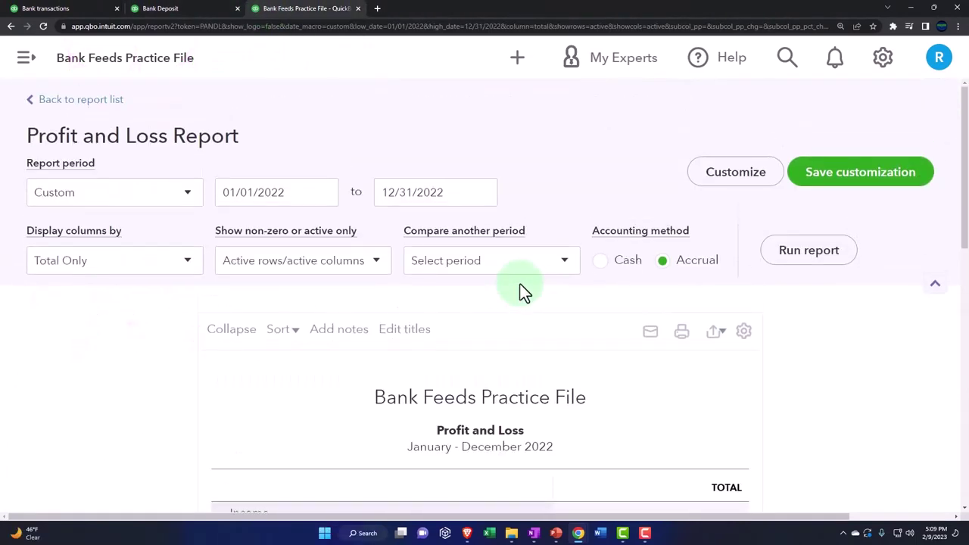
pyautogui.scroll(-3, 781, 361)
pyautogui.hotkey('ctrl', '+')
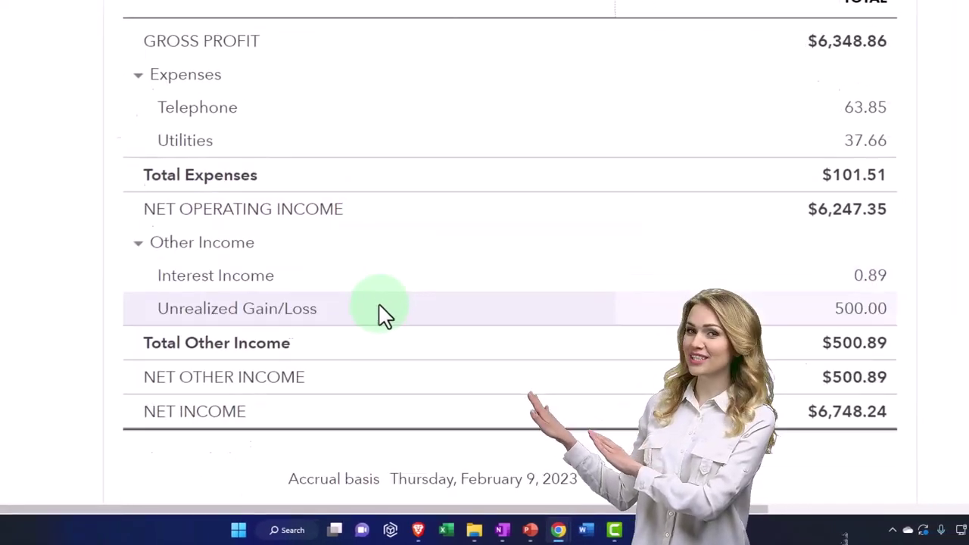
pyautogui.scroll(-2, 382, 315)
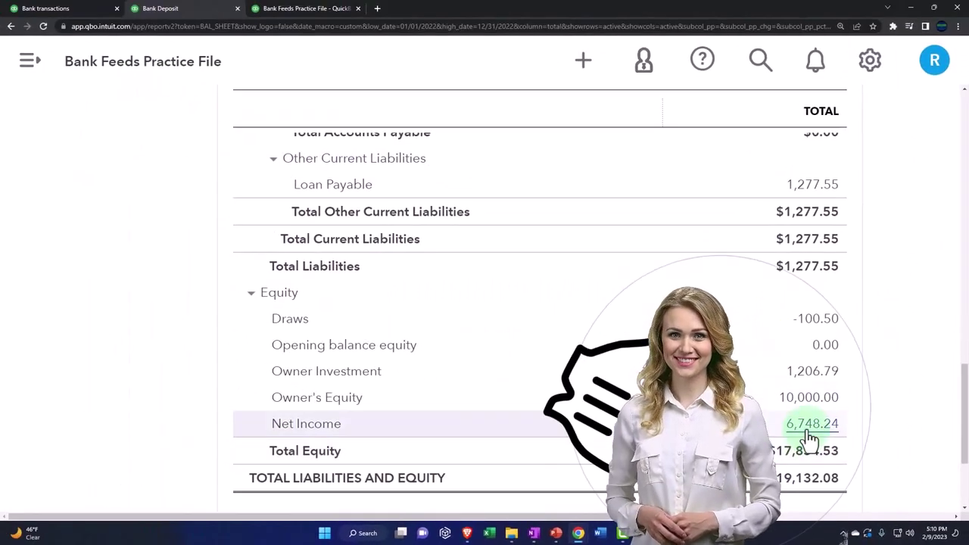
# Set the balance sheet's report period to 01/01/2023 through 12/31/2023 and run the report
pyautogui.scroll(8, 309, 361)
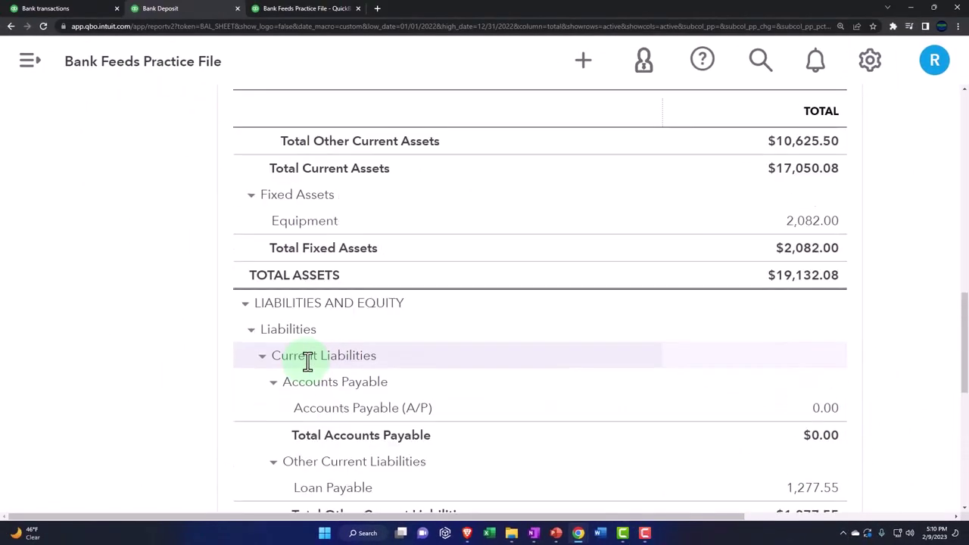
pyautogui.scroll(5, 308, 361)
pyautogui.click(343, 217)
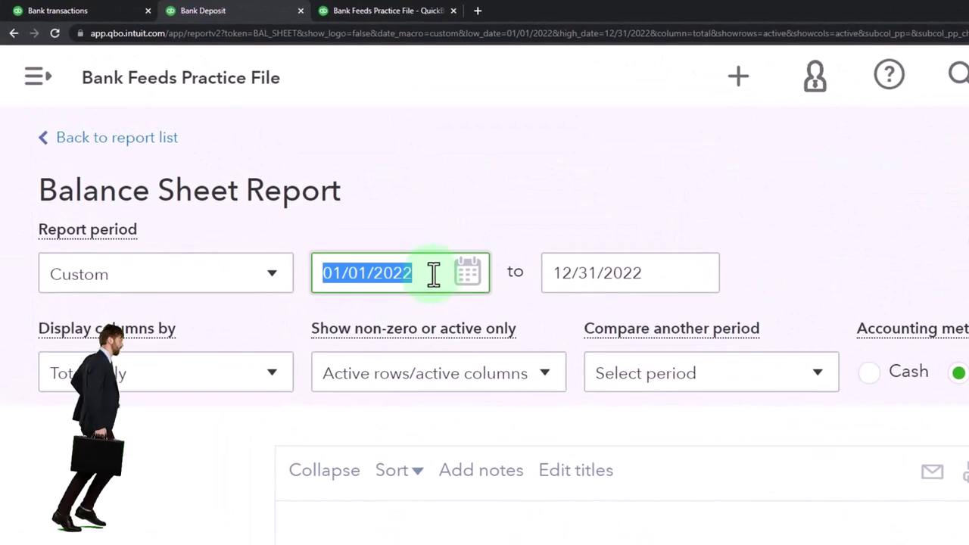
pyautogui.write('01/01/2023')
pyautogui.press('Tab')
pyautogui.press('BackSpace')
pyautogui.write('31/2023')
pyautogui.press('Tab')
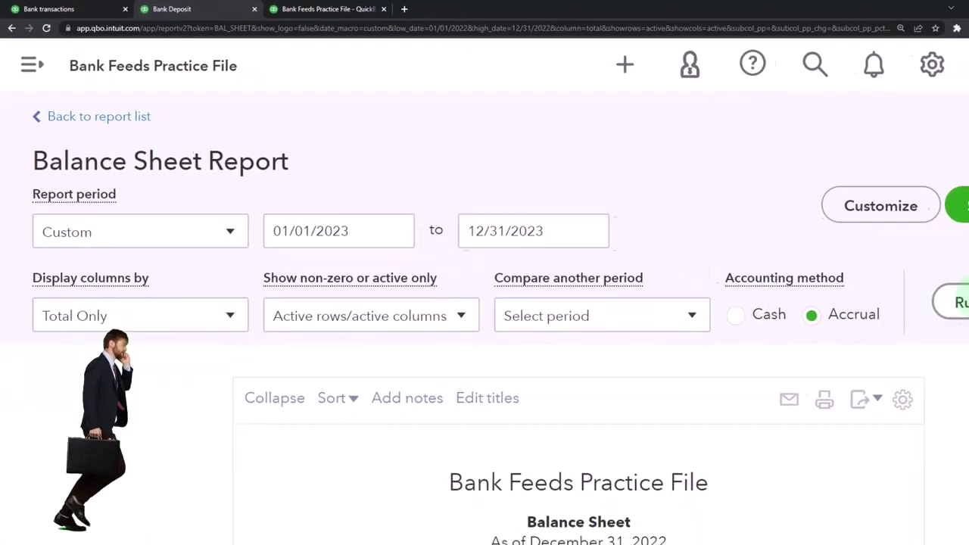
# Check the equity section of the 2023 balance sheet, opening the Owner Investment transaction detail and returning to the summary
pyautogui.scroll(-15, 795, 339)
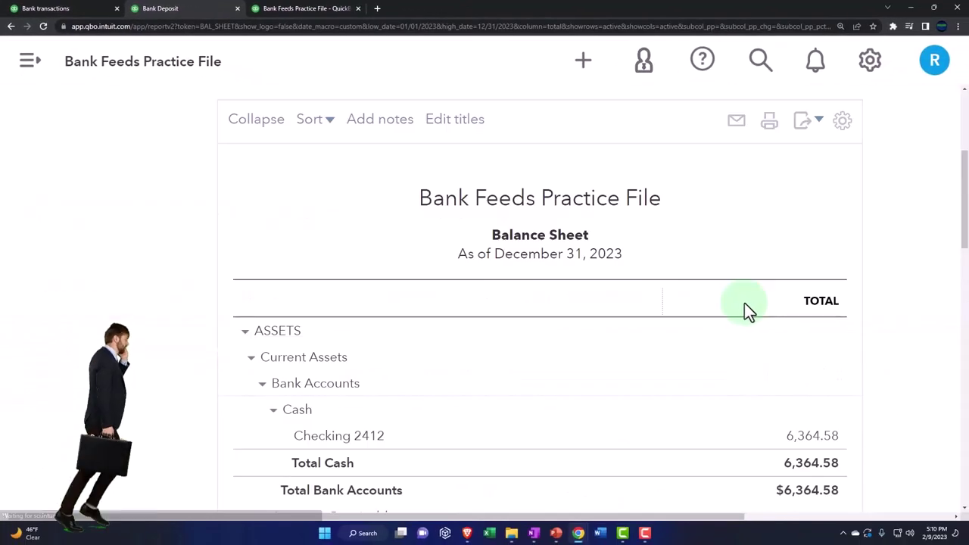
pyautogui.scroll(-1, 756, 273)
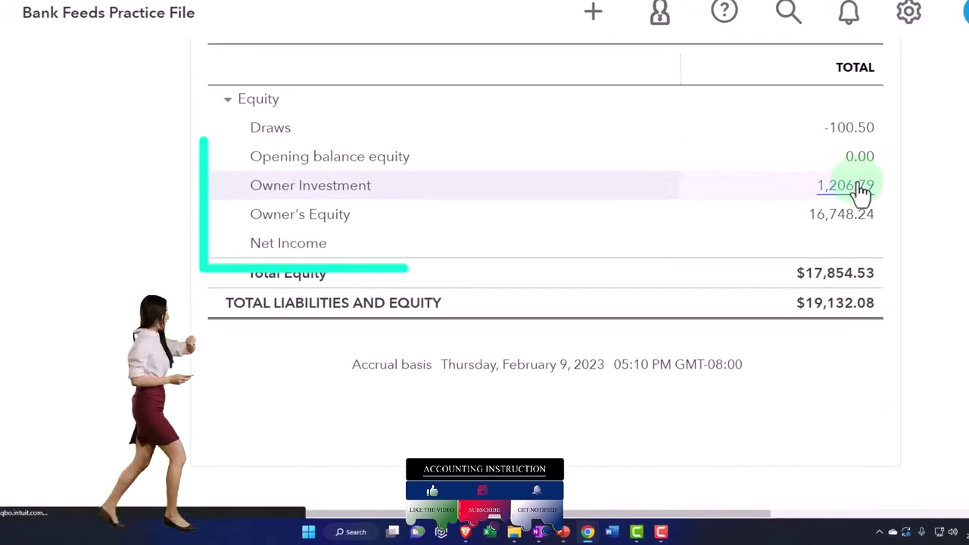
pyautogui.click(862, 191)
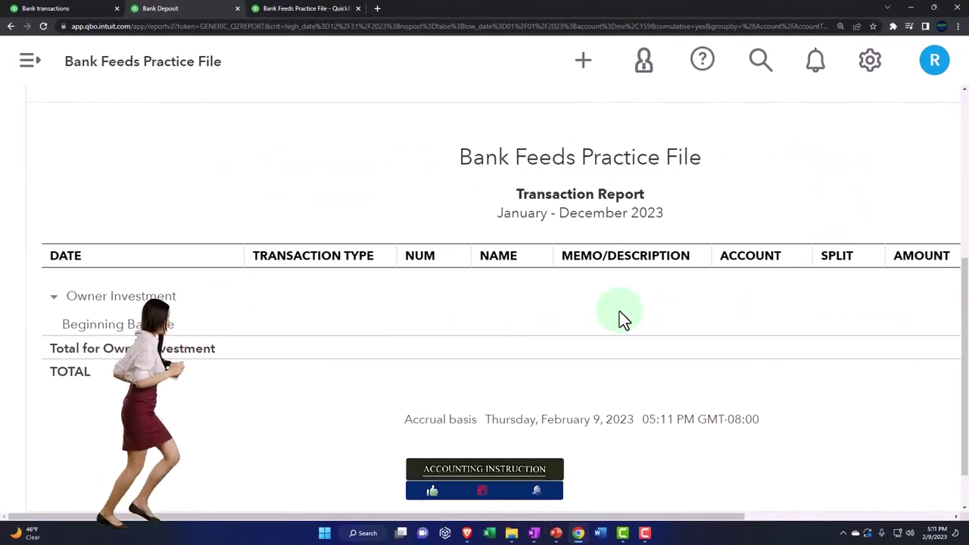
pyautogui.scroll(3, 190, 322)
pyautogui.scroll(3, 125, 172)
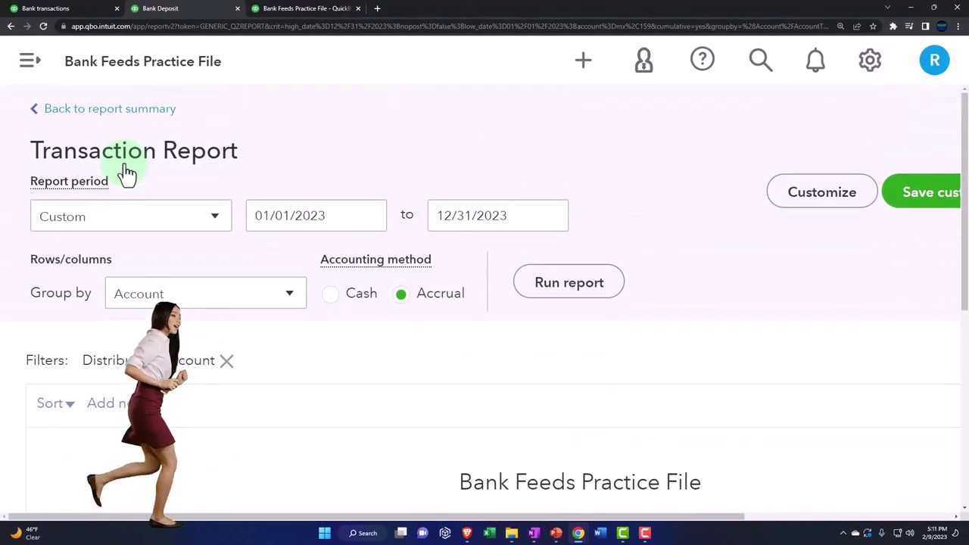
pyautogui.click(111, 114)
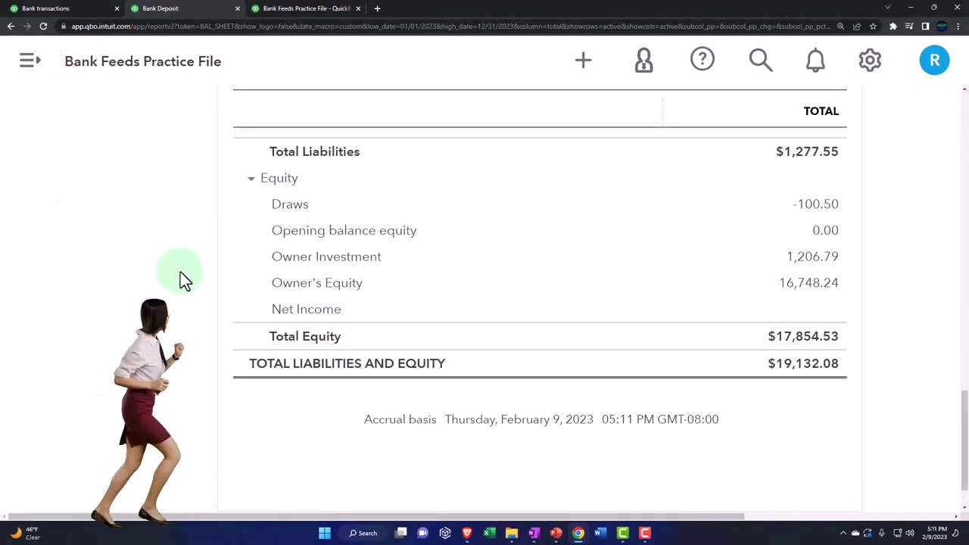